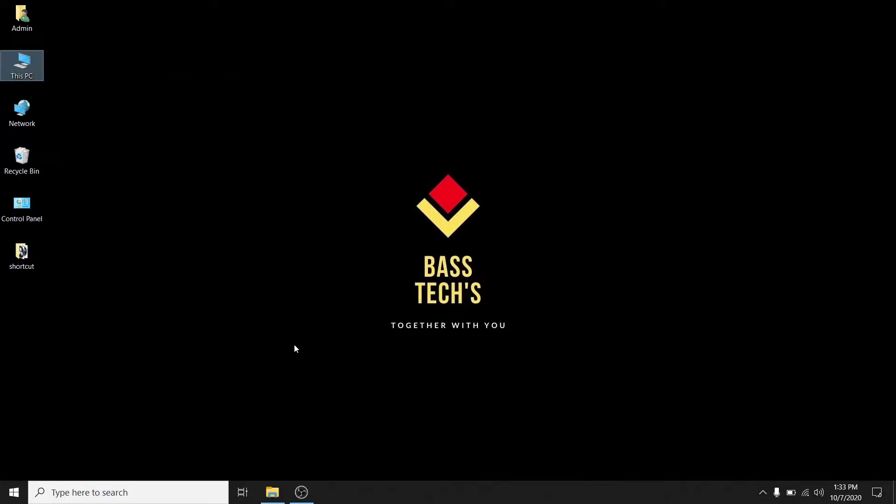
Run RemoteOperationViewer_Win_V220.exe from Downloads as administrator, overwriting existing extracted files
{"action": "key", "text": "super"}
{"action": "type", "text": "DOWNLO"}
{"action": "left_click", "coordinate": [85, 229]}
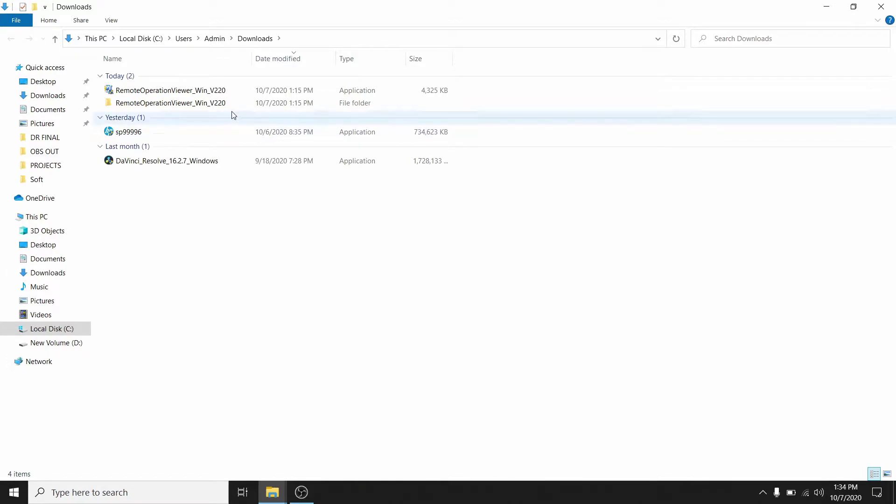
{"action": "left_click", "coordinate": [177, 91]}
{"action": "right_click", "coordinate": [177, 91]}
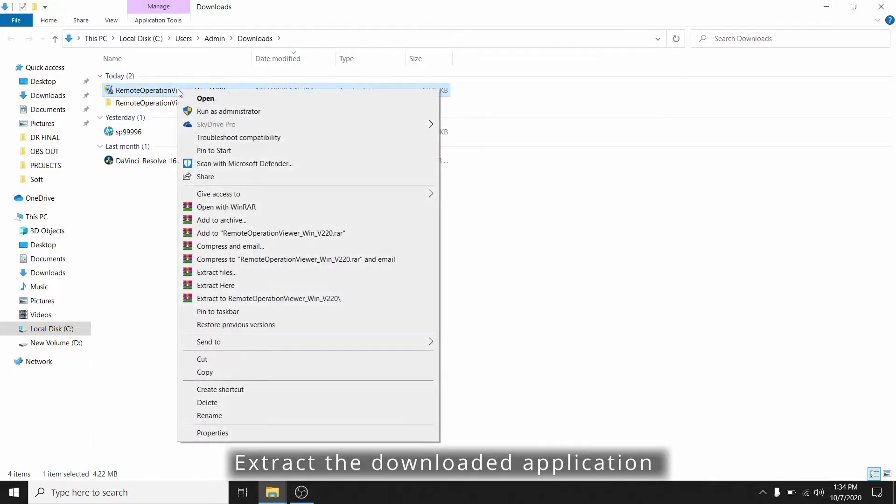
{"action": "left_click", "coordinate": [234, 113]}
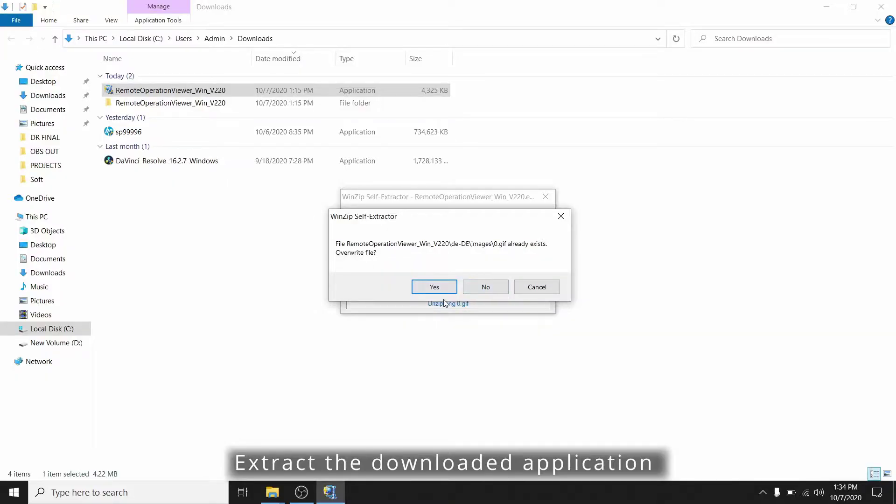
{"action": "left_click", "coordinate": [434, 286]}
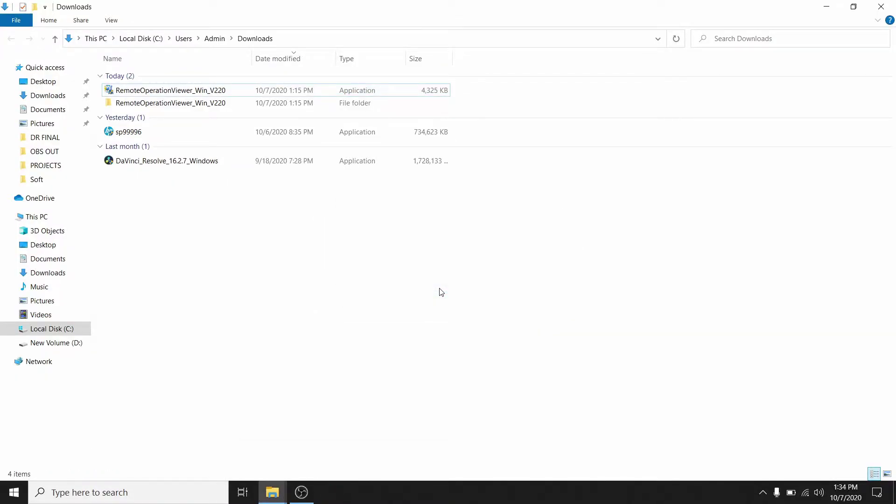
Run Setup from the RemoteOperationViewer_Win_V220 folder as administrator and install .NET Framework 3.5
{"action": "double_click", "coordinate": [211, 106]}
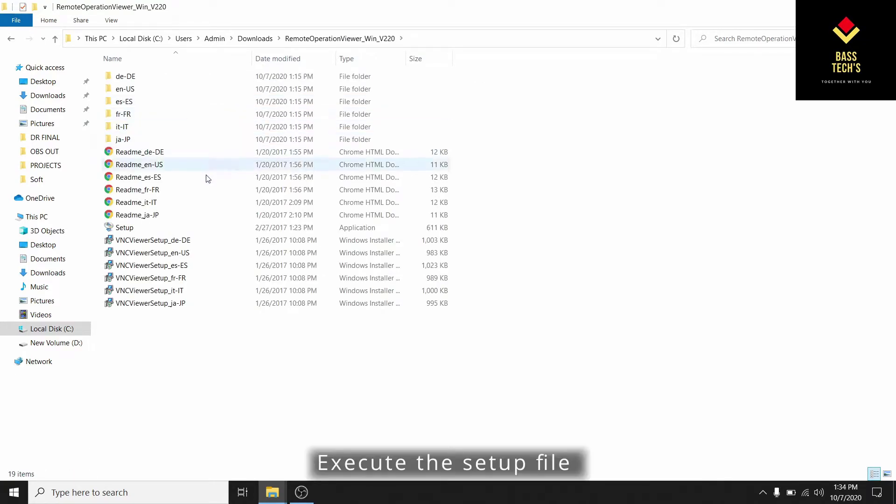
{"action": "right_click", "coordinate": [127, 229]}
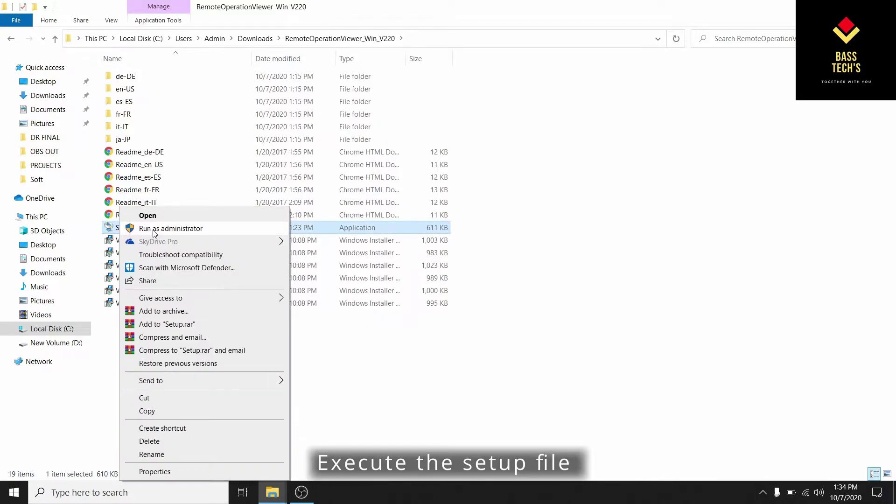
{"action": "left_click", "coordinate": [128, 228]}
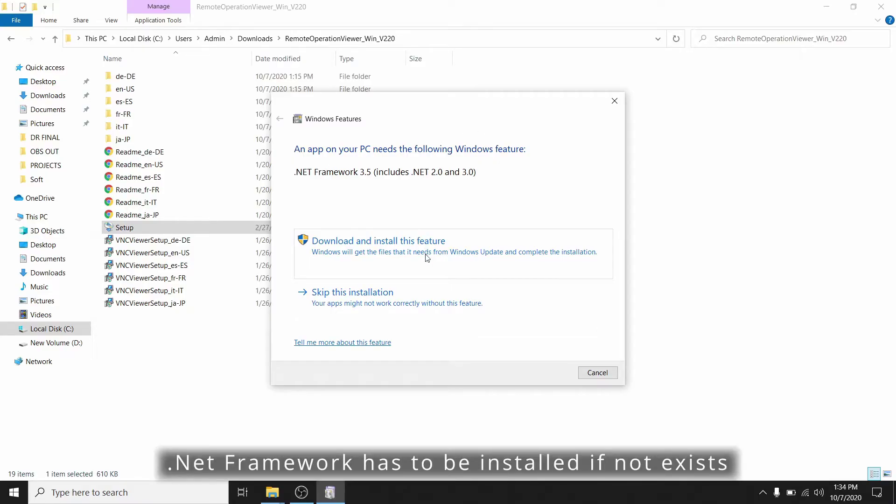
{"action": "left_click", "coordinate": [425, 259]}
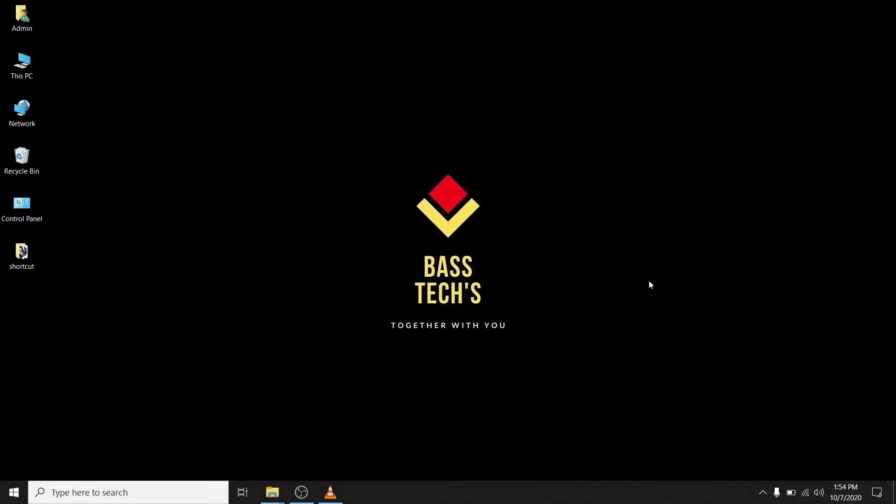
Launch Google Chrome and go to the printer's web page at 192.168.1.101
{"action": "key", "text": "super"}
{"action": "type", "text": "C"}
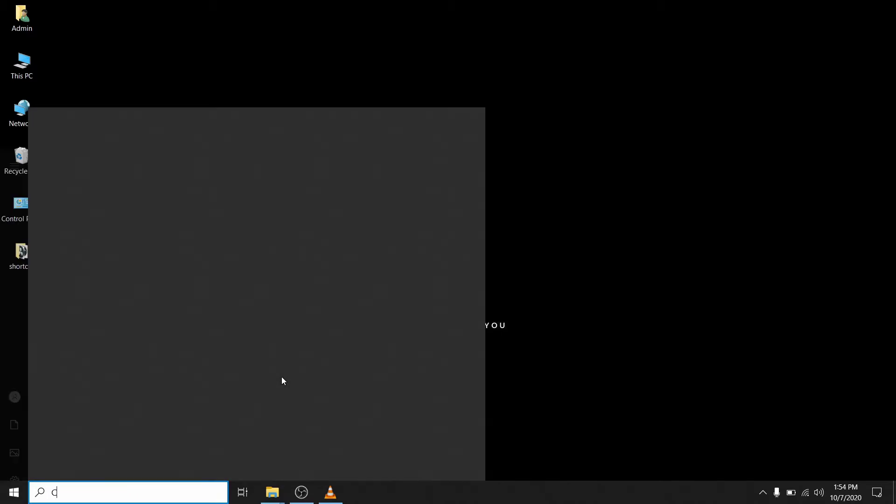
{"action": "type", "text": "HRO"}
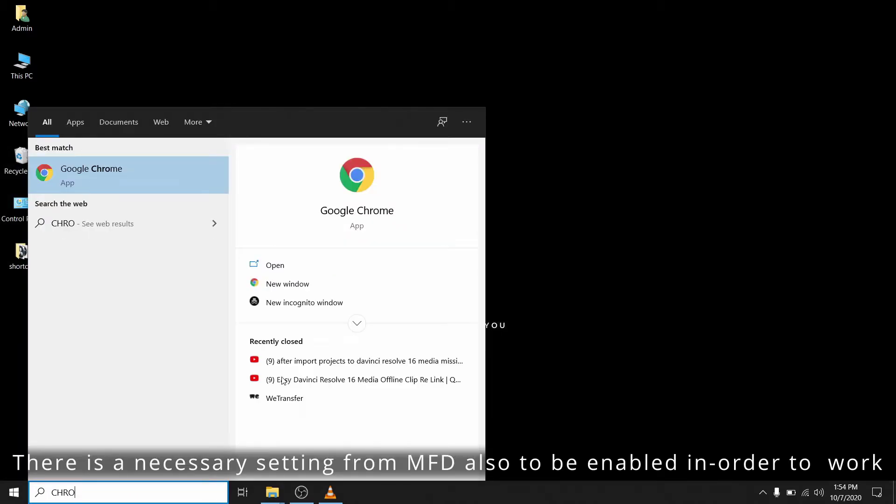
{"action": "left_click", "coordinate": [118, 168]}
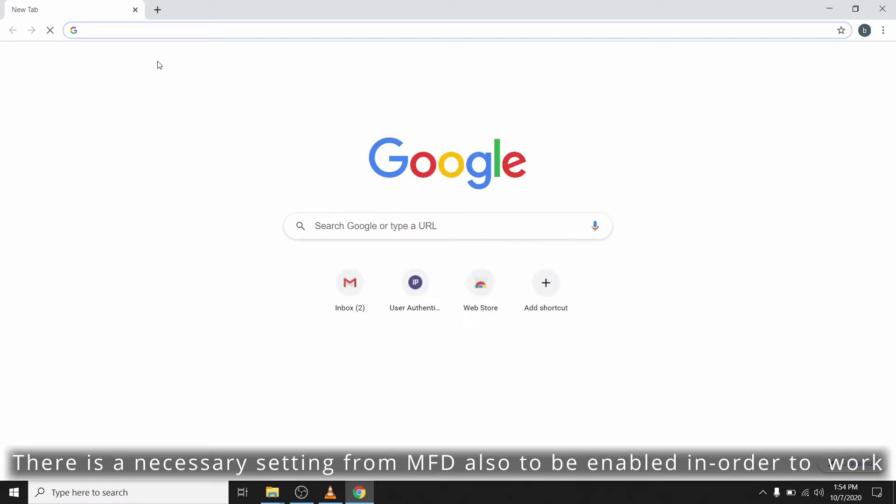
{"action": "type", "text": "19"}
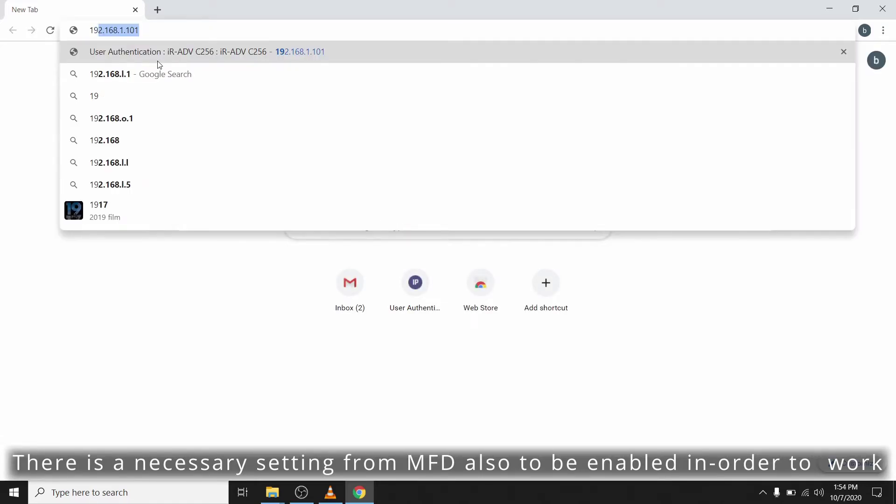
{"action": "key", "text": "End"}
{"action": "key", "text": "Return"}
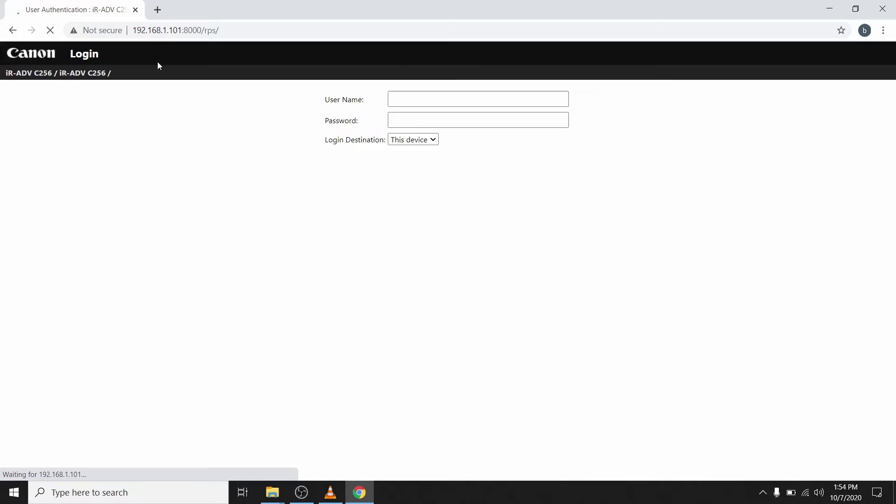
Log in with the administrator user name and its password
{"action": "left_click", "coordinate": [435, 101]}
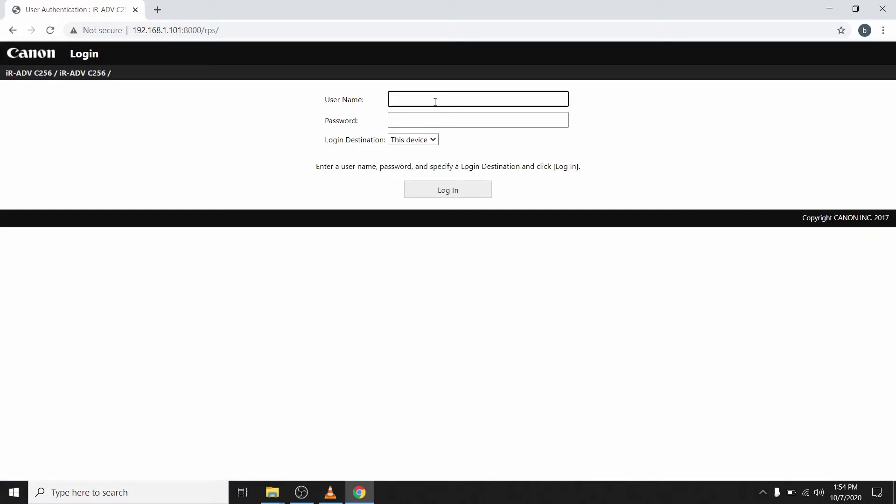
{"action": "type", "text": "Administrator"}
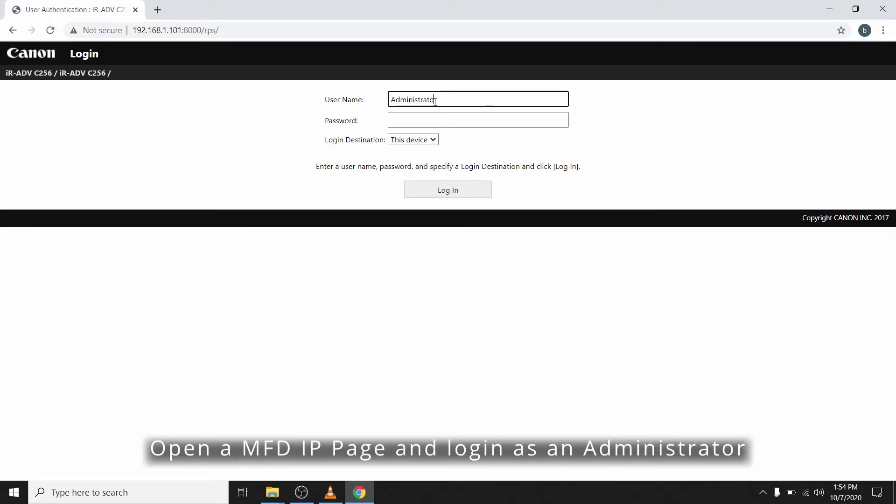
{"action": "key", "text": "Tab"}
{"action": "type", "text": "765432"}
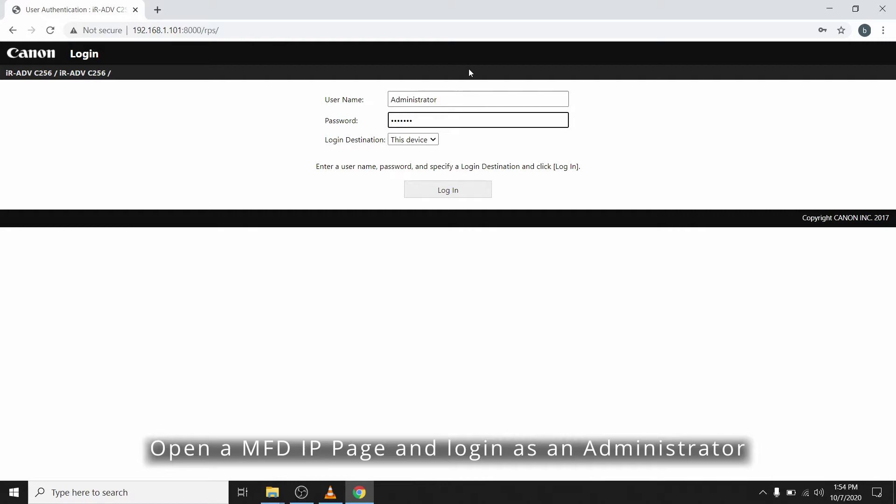
{"action": "left_click", "coordinate": [461, 189]}
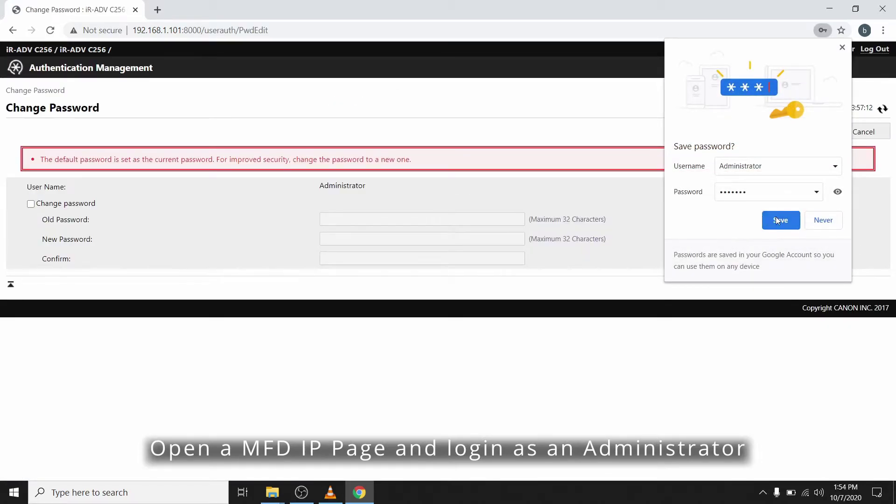
Save the login password, skip the password change, and go to Settings/Registration > License/Other
{"action": "left_click", "coordinate": [777, 221]}
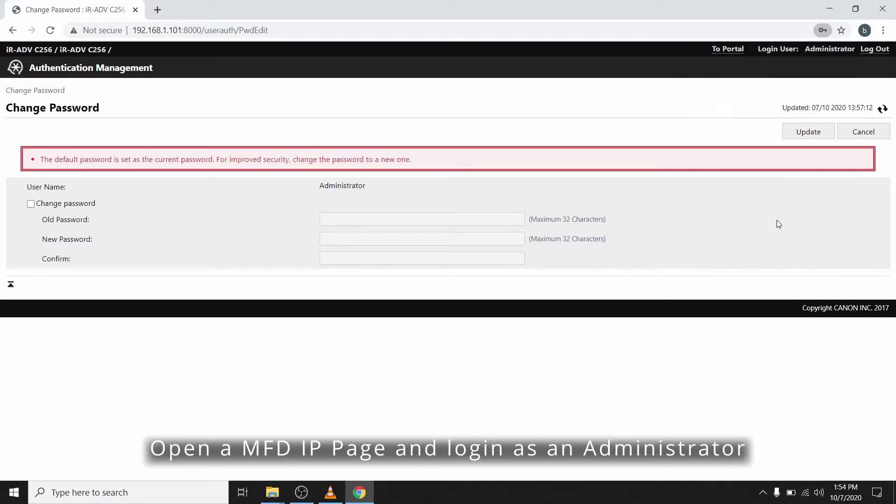
{"action": "left_click", "coordinate": [862, 134]}
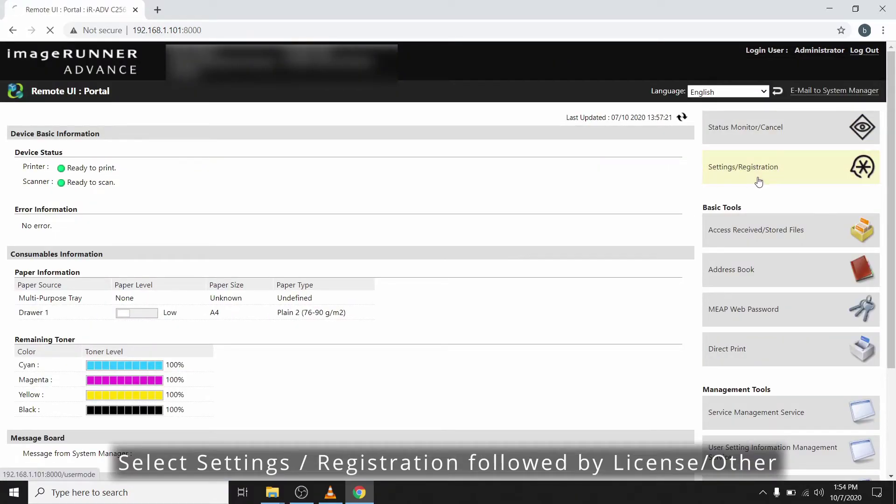
{"action": "left_click", "coordinate": [758, 182]}
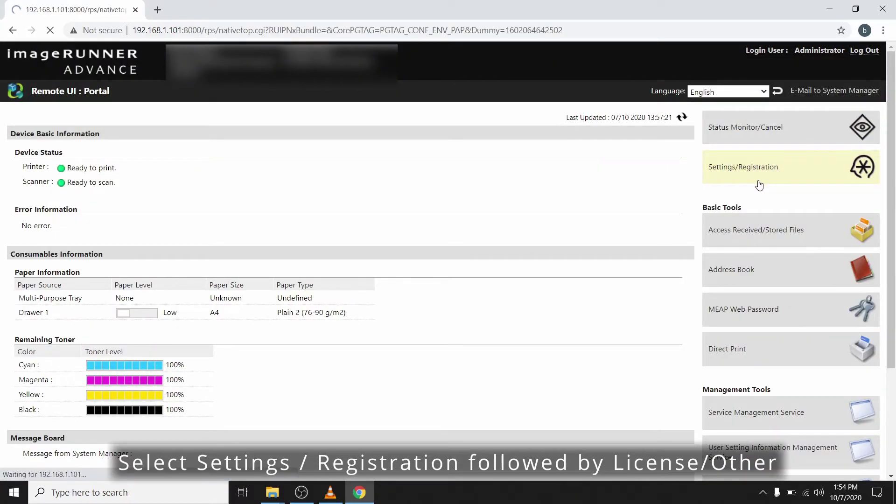
{"action": "scroll", "coordinate": [172, 382], "scroll_direction": "down", "scroll_amount": 2}
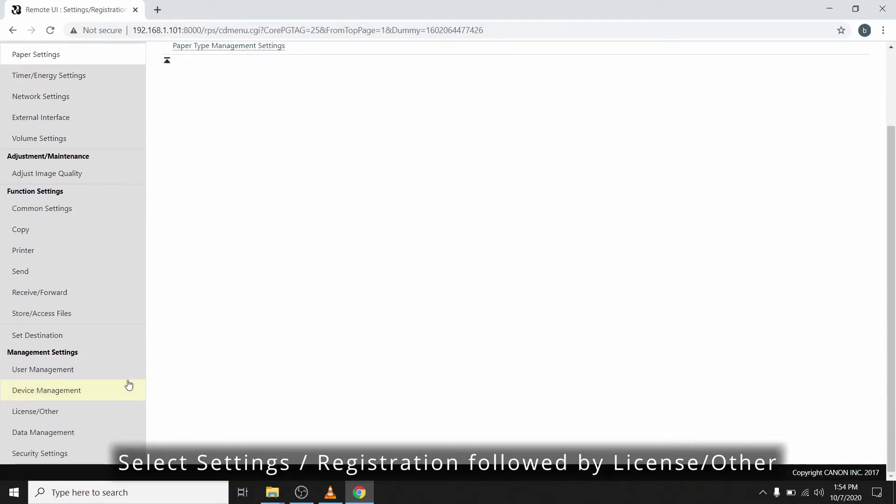
{"action": "left_click", "coordinate": [52, 417]}
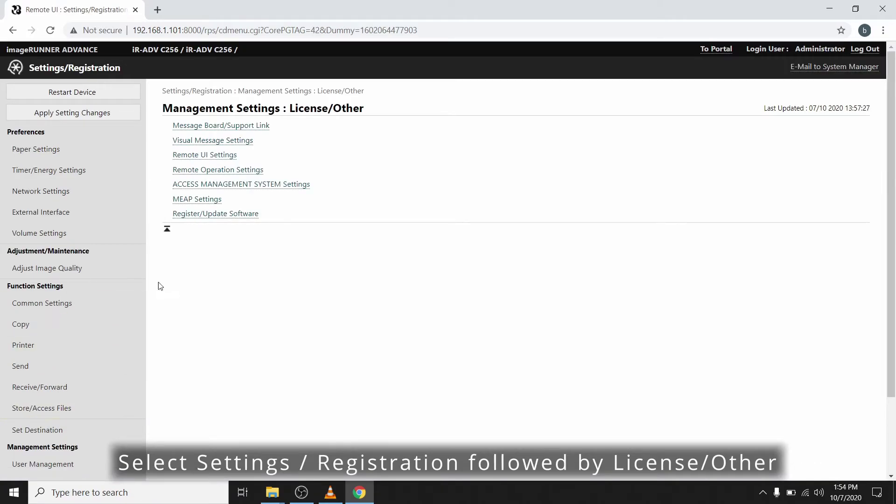
Open Remote Operation Settings and tick Use Remote Operation
{"action": "left_click", "coordinate": [241, 174]}
{"action": "left_click", "coordinate": [181, 151]}
{"action": "left_click", "coordinate": [182, 152]}
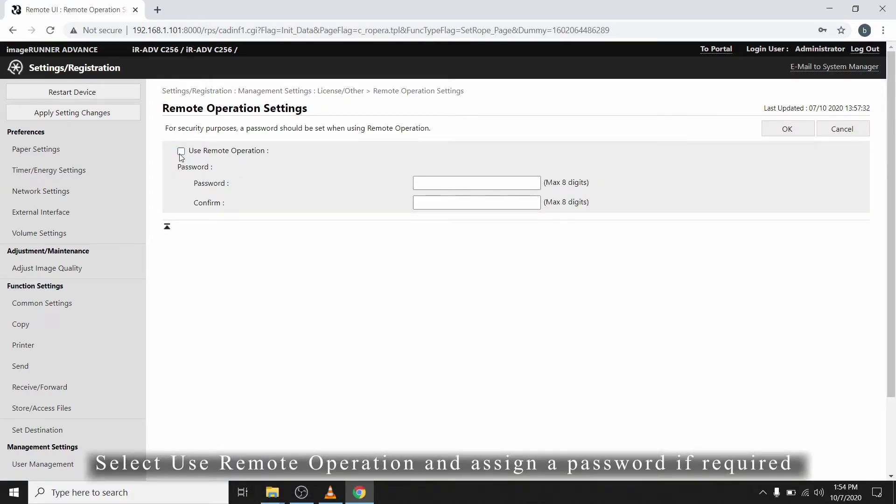
{"action": "left_click", "coordinate": [181, 152]}
Enter and confirm the remote operation password, then save the settings with OK
{"action": "left_click", "coordinate": [442, 184]}
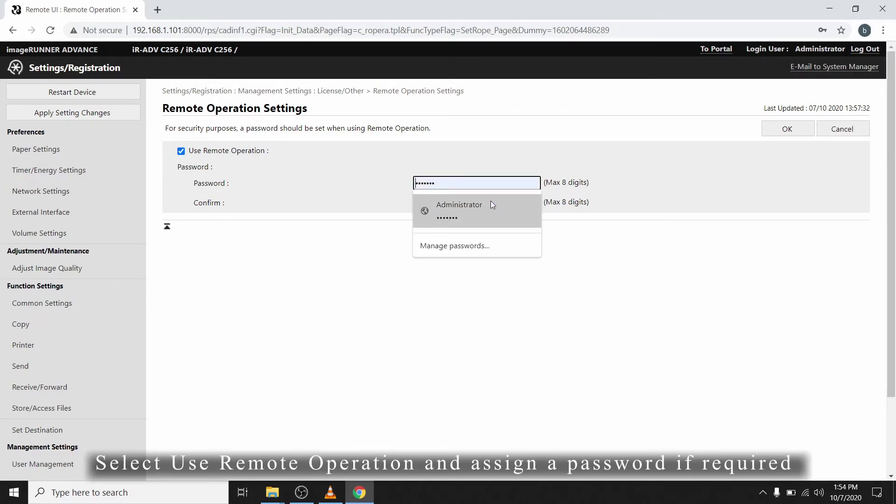
{"action": "type", "text": "12"}
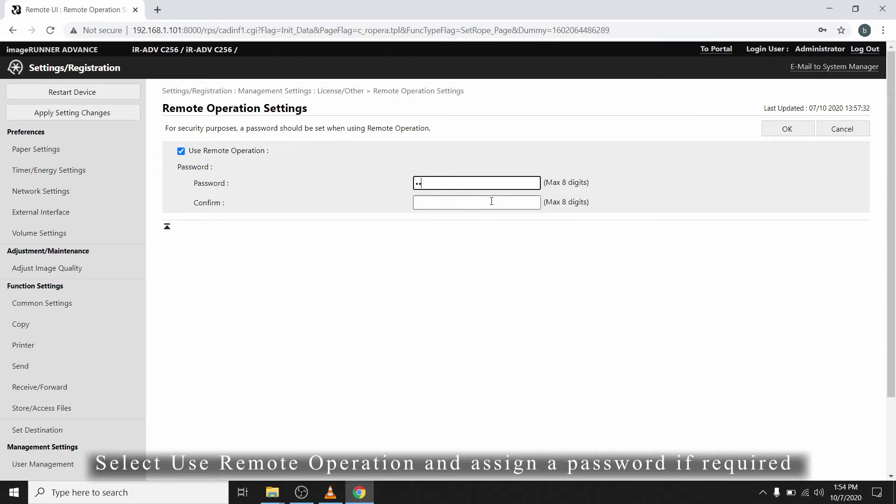
{"action": "key", "text": "BackSpace"}
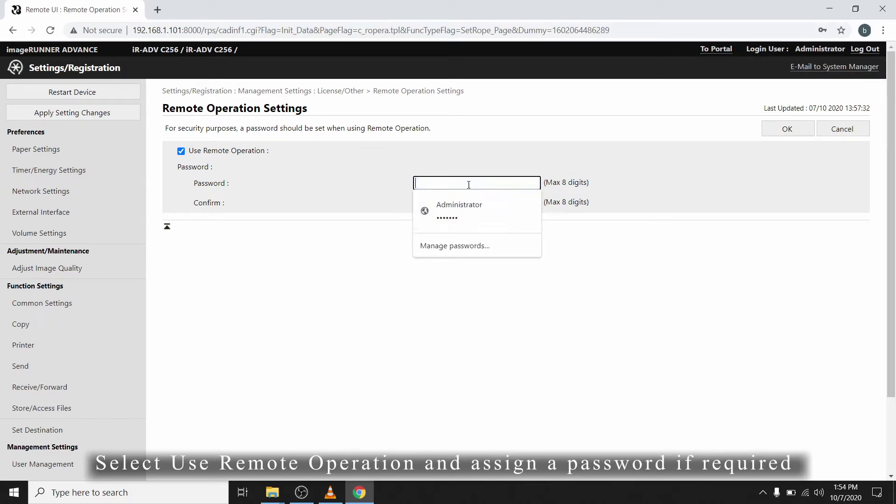
{"action": "type", "text": "123"}
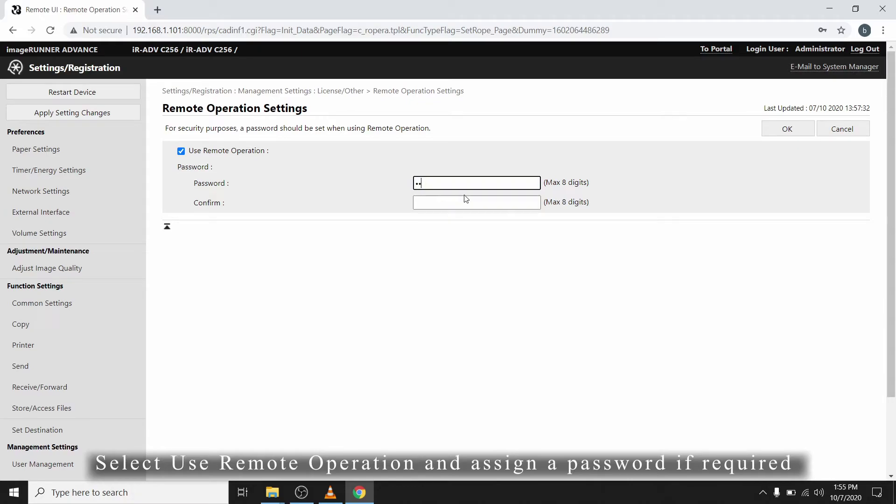
{"action": "type", "text": "4567"}
{"action": "left_click", "coordinate": [467, 201]}
{"action": "type", "text": "12"}
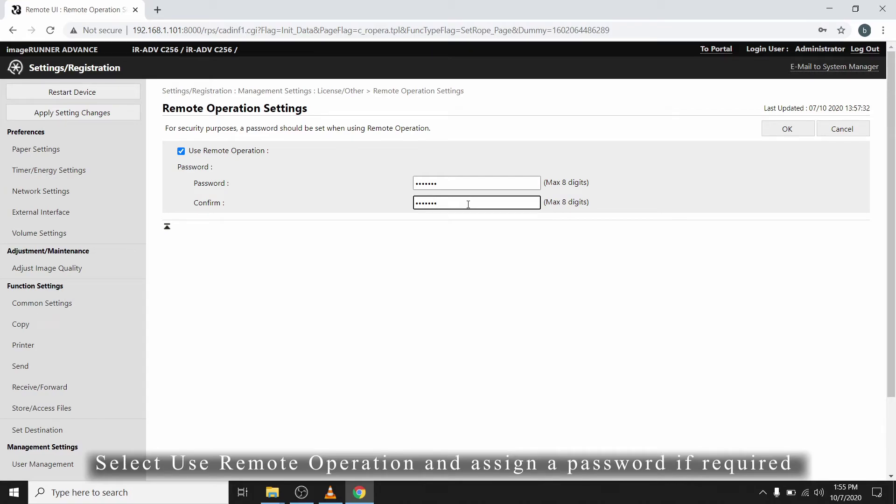
{"action": "left_click", "coordinate": [790, 129]}
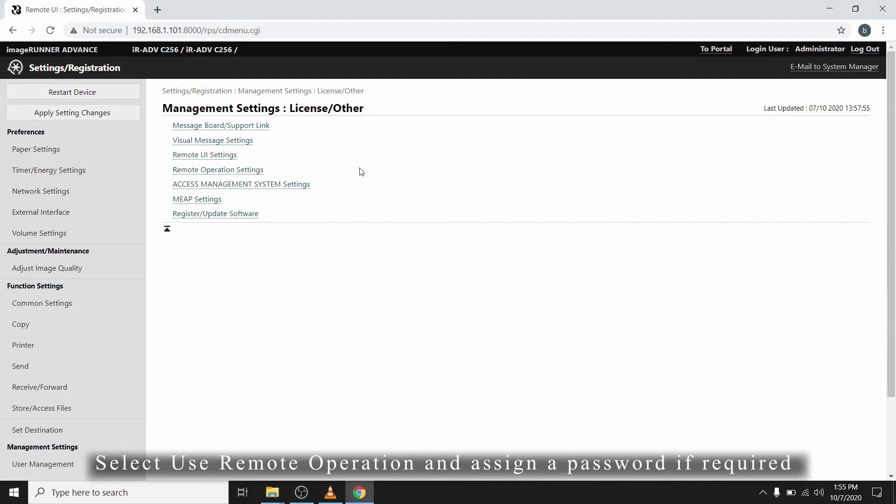
Minimize Chrome and launch Canon Remote Operation Viewer 2.2
{"action": "left_click", "coordinate": [827, 11]}
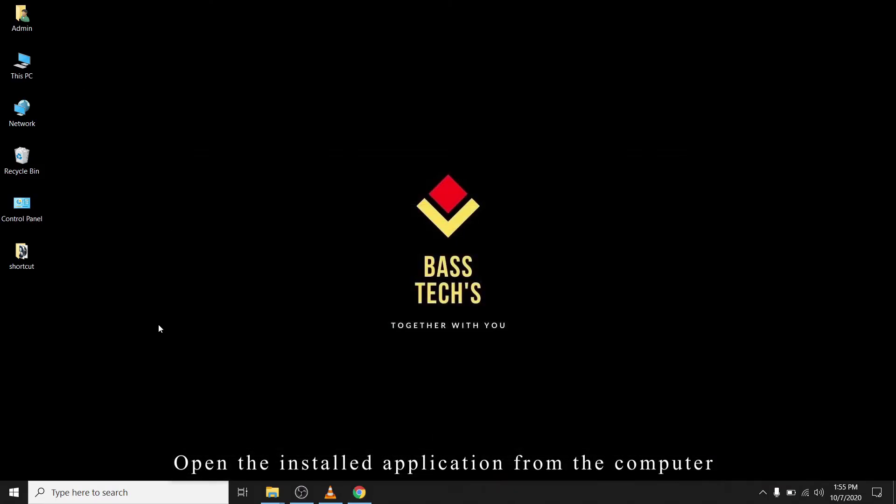
{"action": "left_click", "coordinate": [160, 493]}
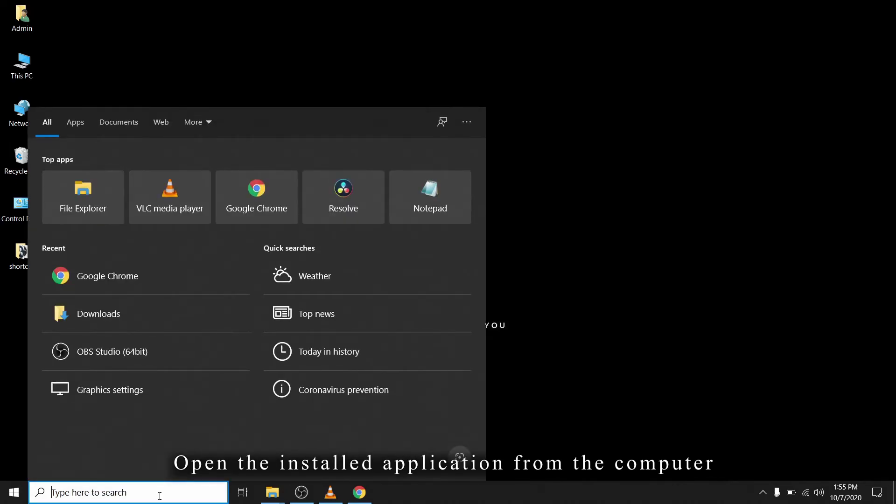
{"action": "type", "text": "canon"}
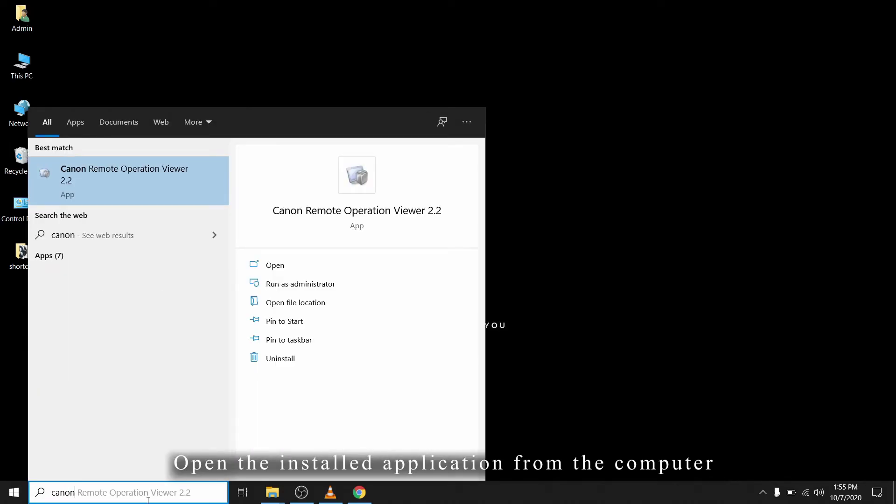
{"action": "left_click", "coordinate": [156, 183]}
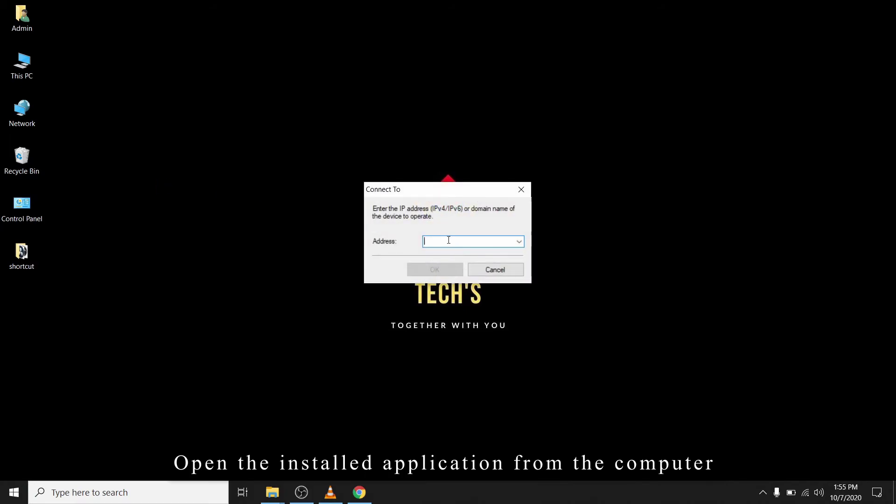
Connect to the MFD at 192.168.1.101 using the remote operation password
{"action": "type", "text": "192"}
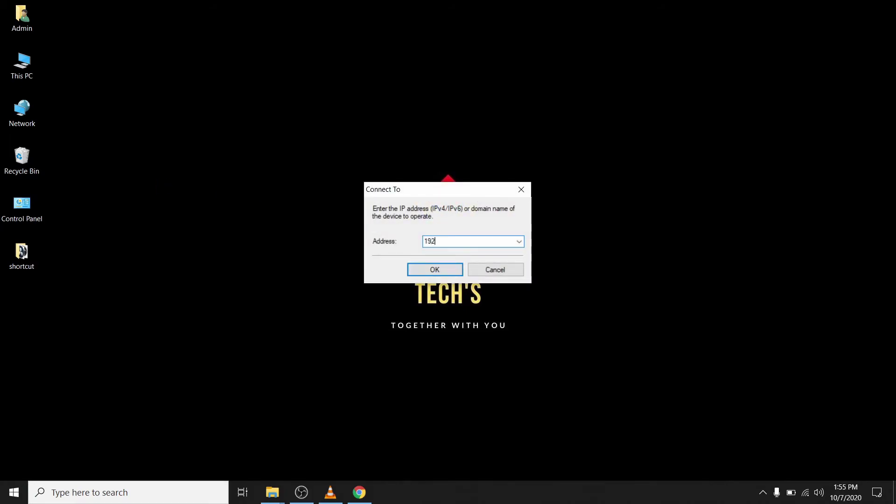
{"action": "type", "text": ".168.1.101"}
{"action": "left_click", "coordinate": [436, 271]}
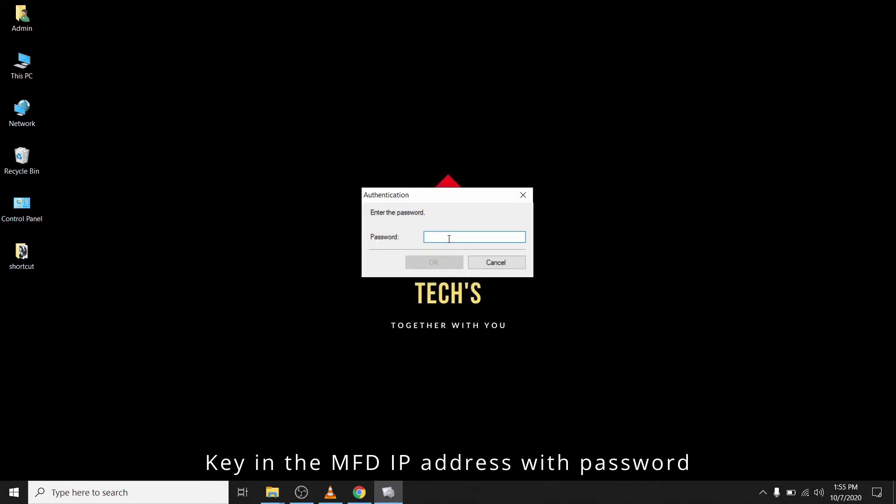
{"action": "type", "text": "*"}
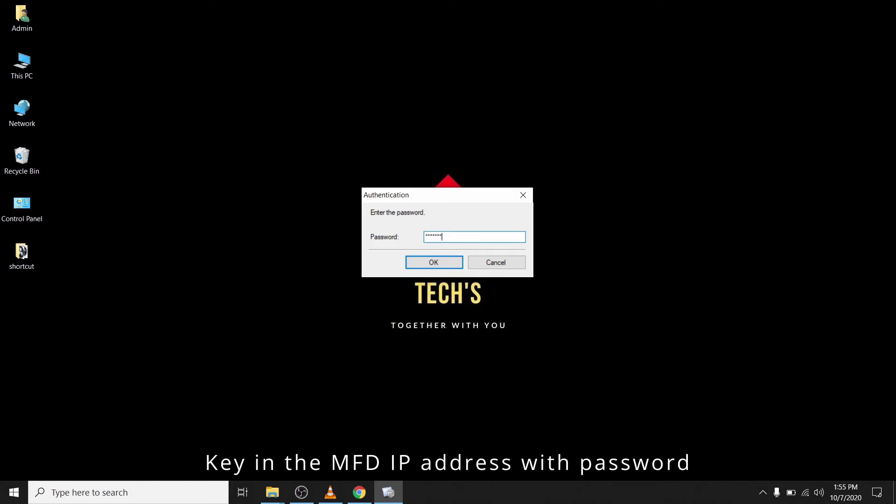
{"action": "left_click", "coordinate": [438, 264]}
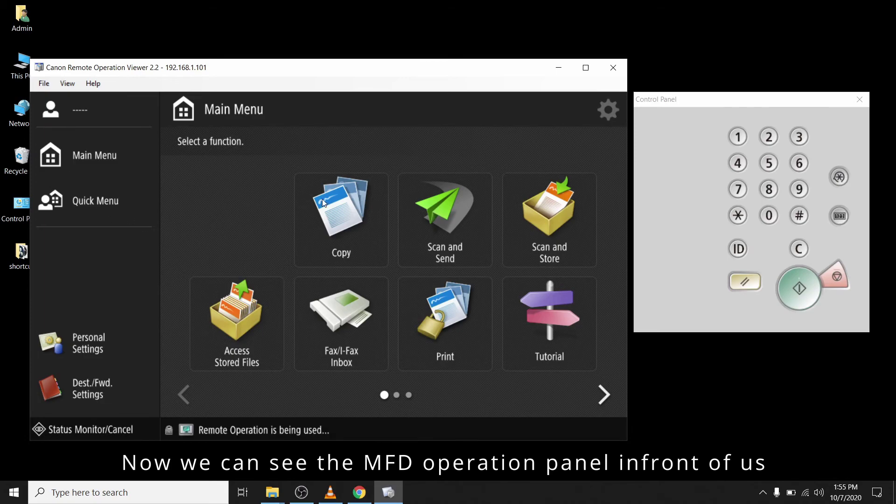
{"action": "left_click", "coordinate": [606, 399]}
{"action": "left_click", "coordinate": [192, 398]}
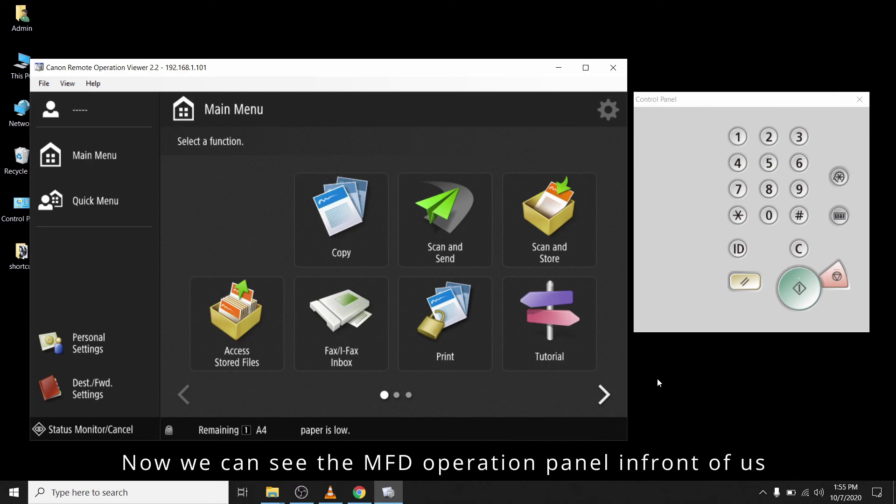
{"action": "left_click", "coordinate": [102, 155]}
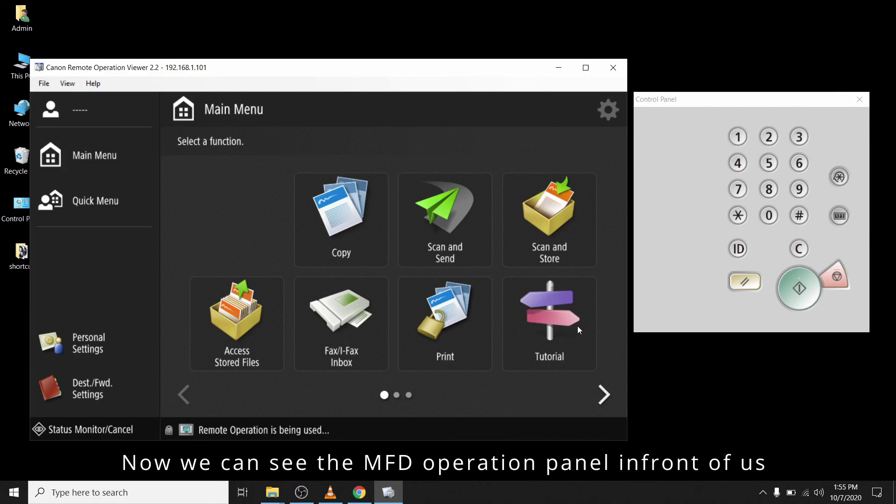